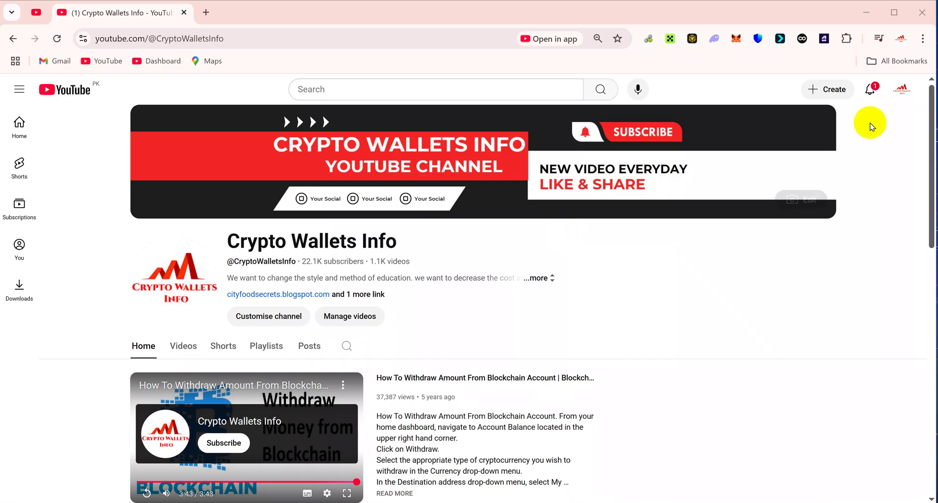
- Scroll the Crypto Wallets Info channel page and open its Videos tab to see the upload grid
left_click(931, 150)
left_click_drag(931, 150, 933, 255)
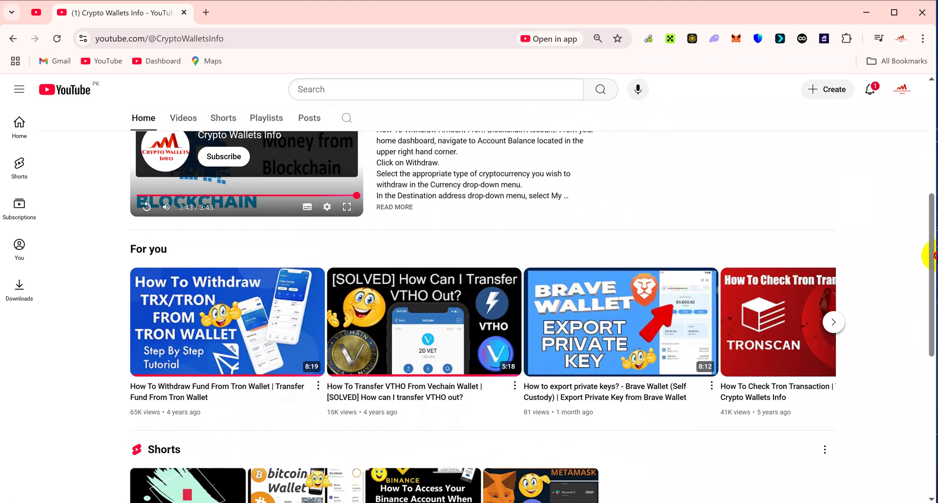
left_click_drag(934, 255, 934, 135)
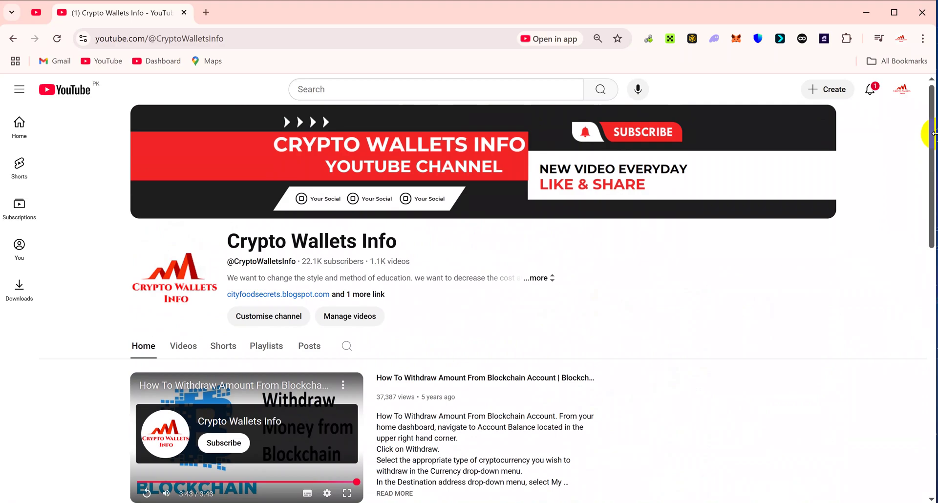
left_click_drag(400, 244, 228, 235)
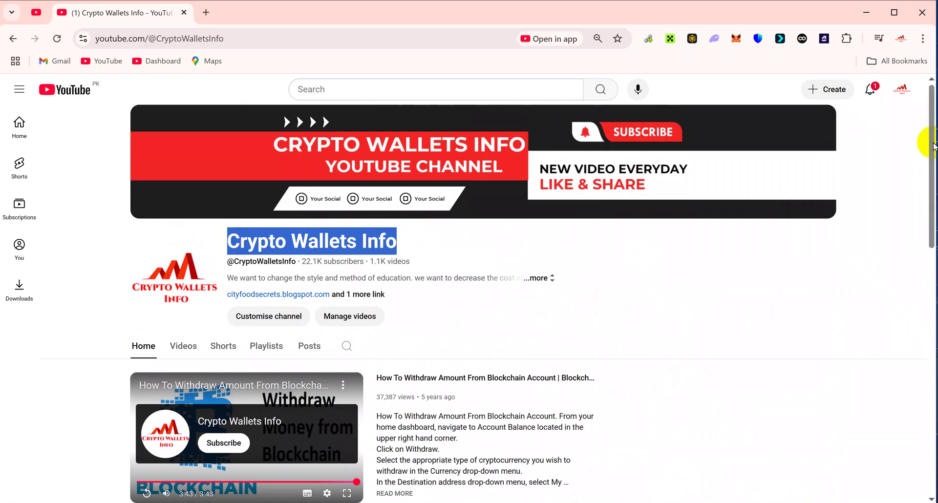
left_click_drag(934, 145, 933, 125)
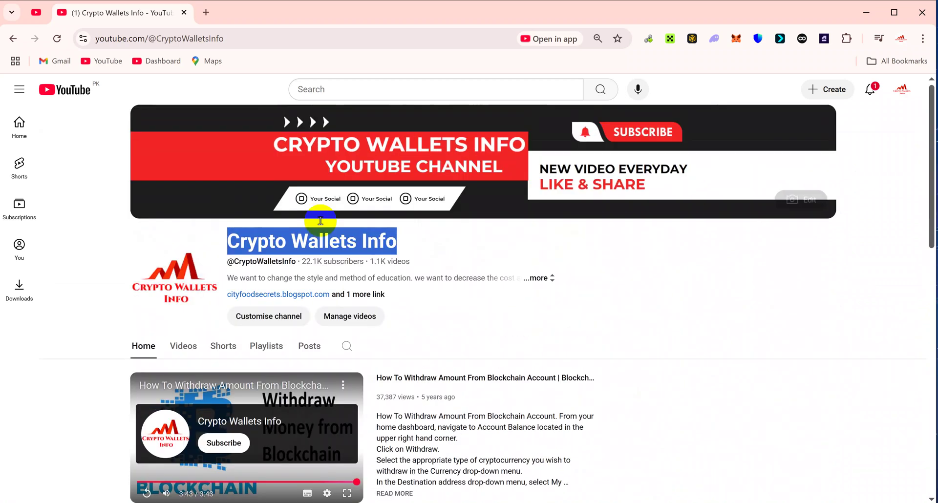
left_click(187, 348)
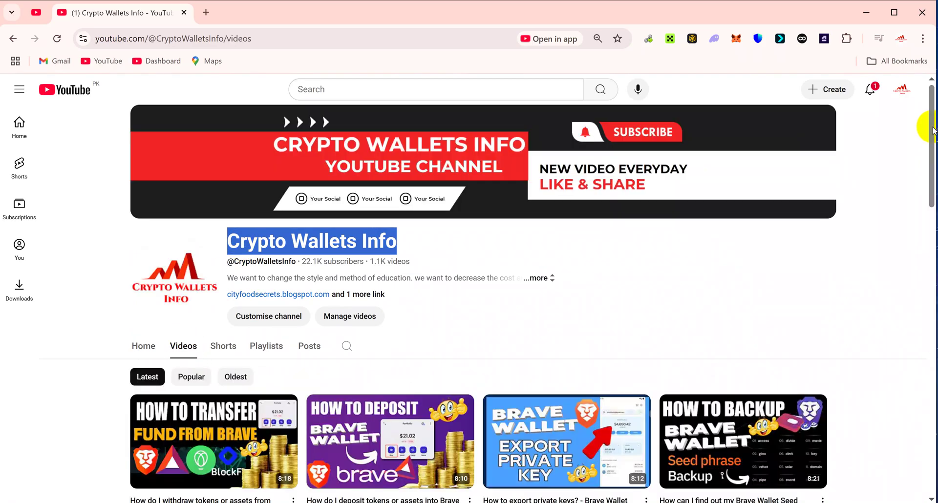
left_click_drag(934, 137, 932, 194)
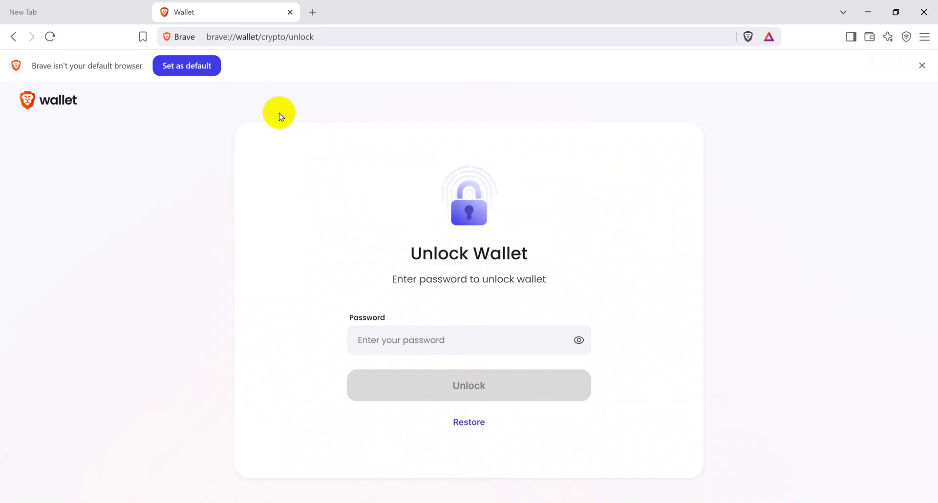
- Focus the empty unlock password field and close the Brave notification toast
left_click(357, 340)
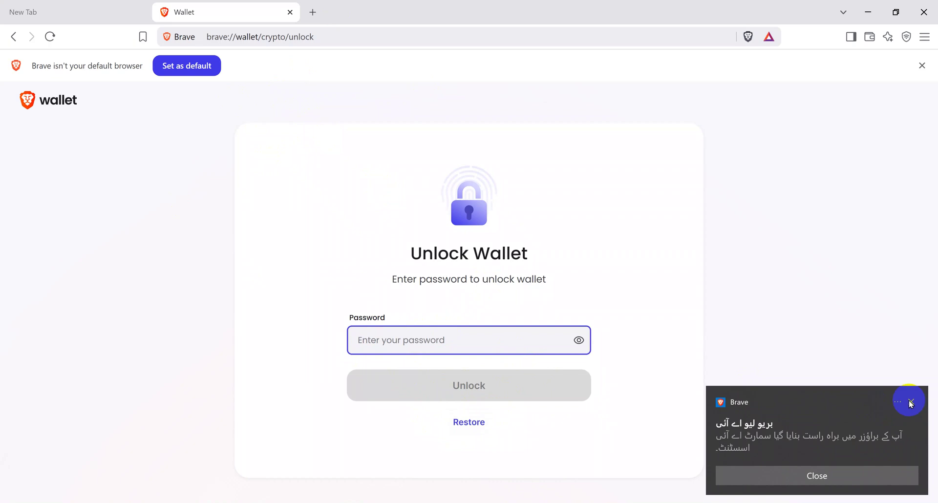
left_click(912, 402)
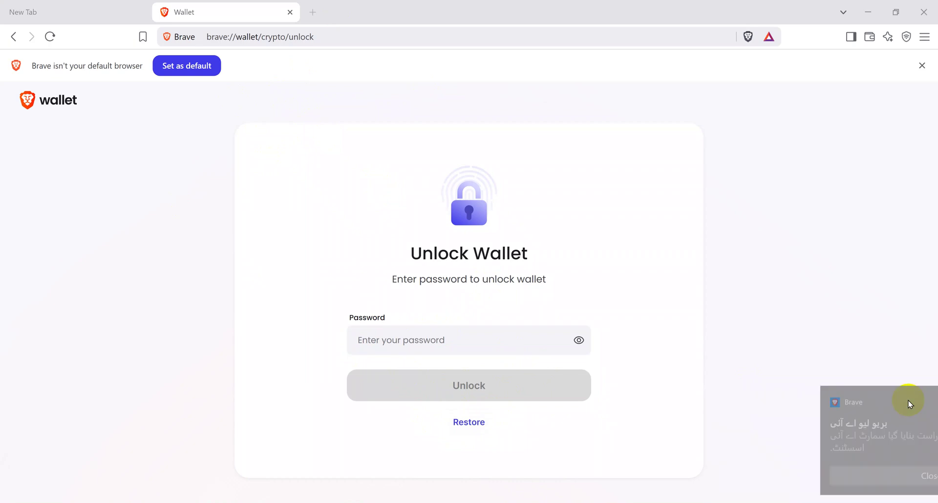
- Choose Restore, then trim and select the recovery phrase line in Notepad
left_click(481, 427)
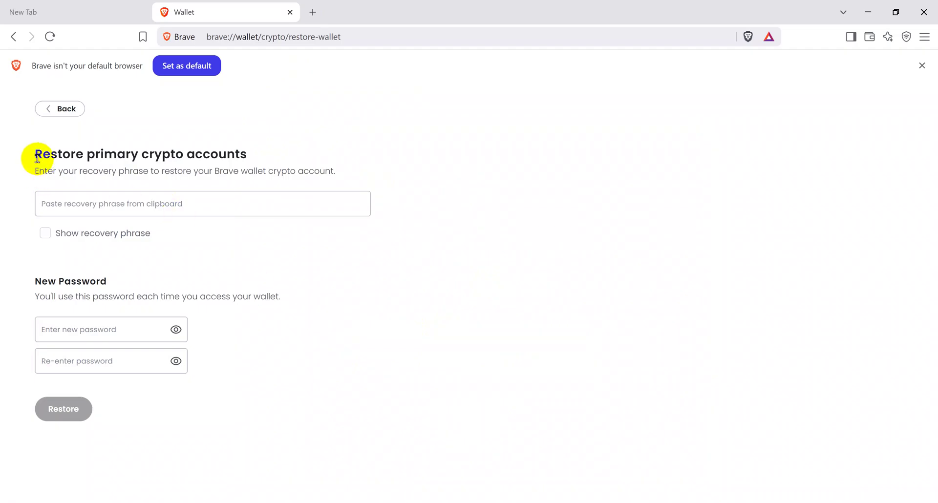
left_click_drag(37, 158, 260, 141)
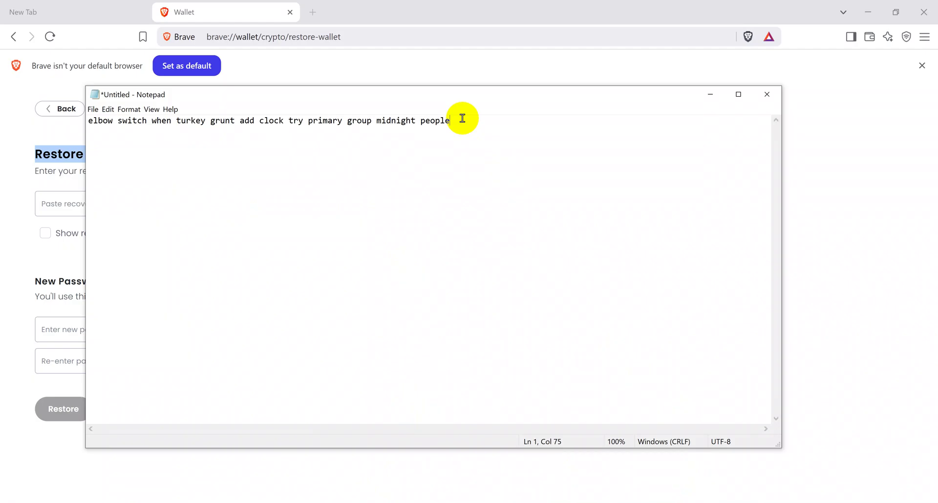
key("BackSpace")
key("ctrl+a")
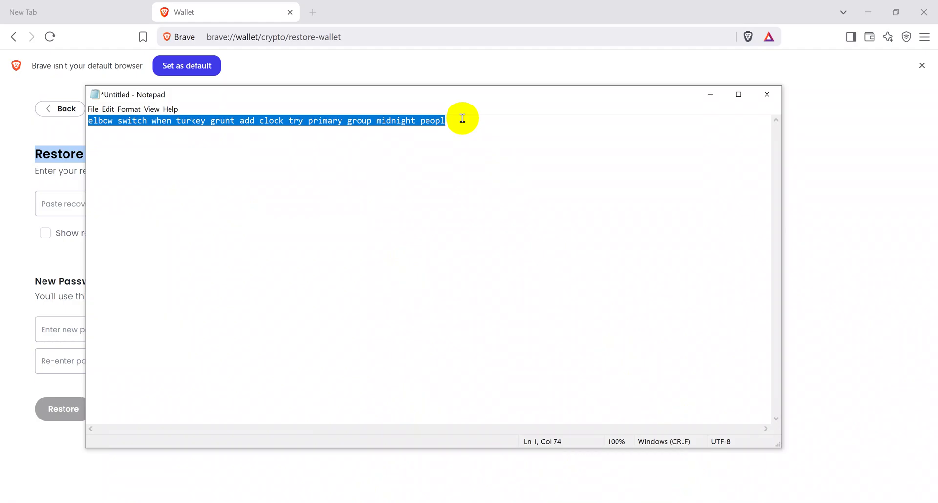
left_click(50, 203)
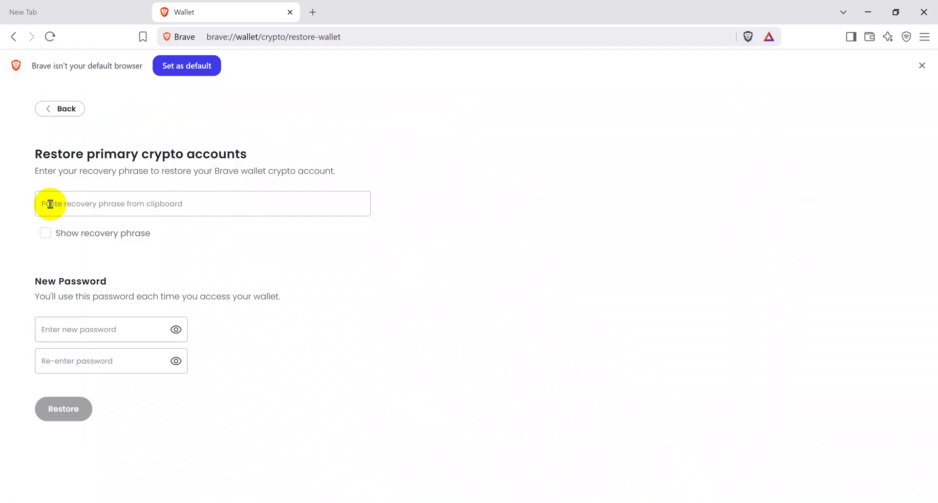
- Paste the recovery phrase, show it as plain text, and enter a new password and its confirmation
key("ctrl+v")
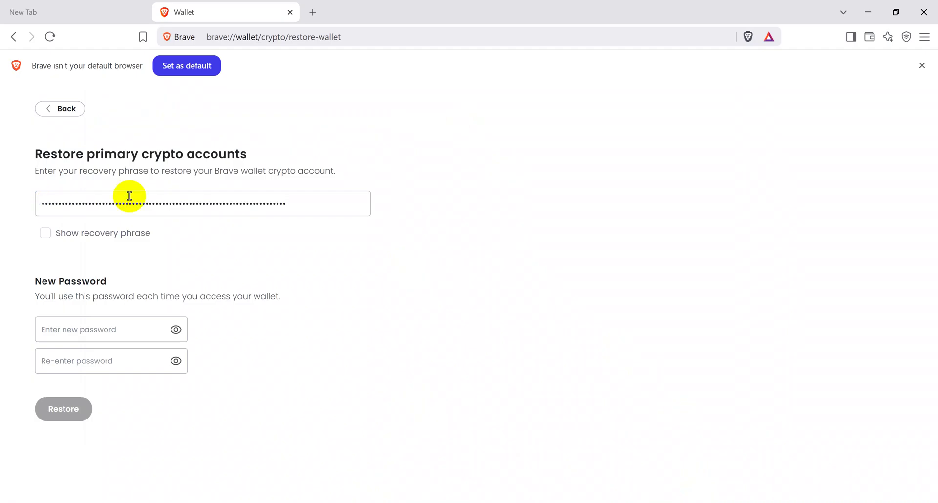
left_click(45, 235)
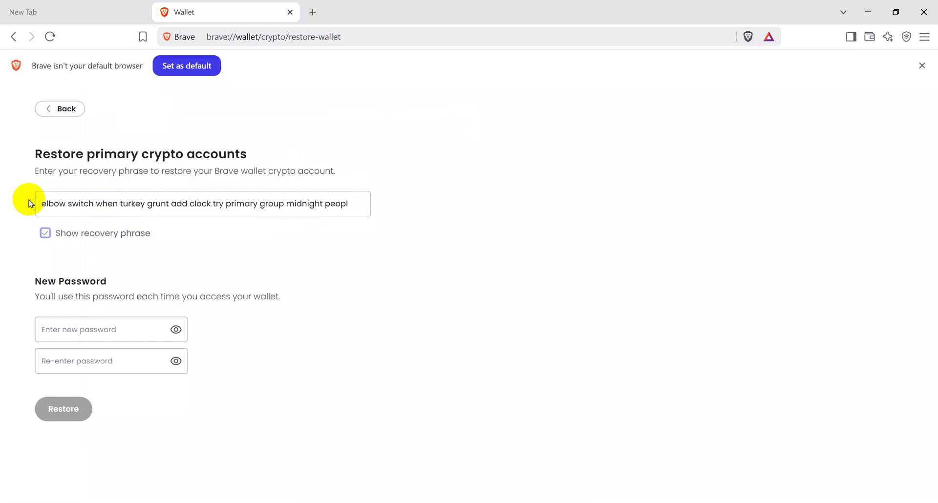
left_click(73, 329)
type("•")
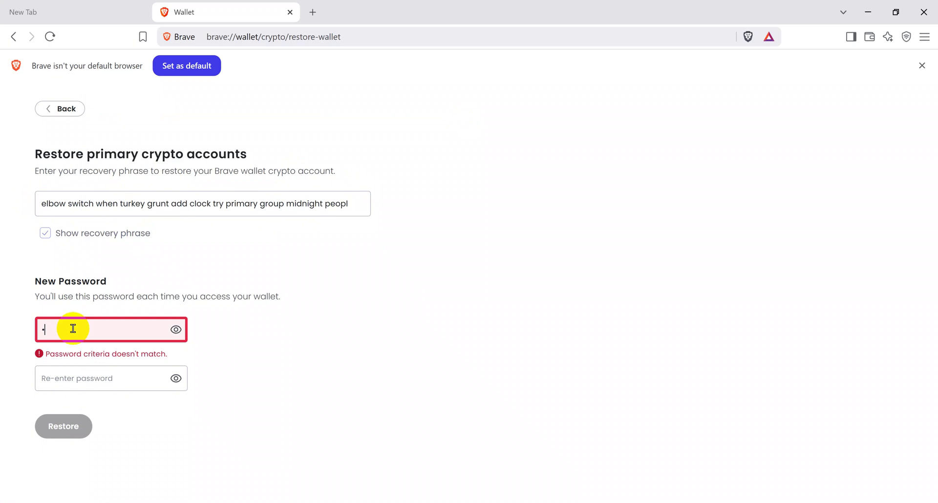
type("••••••")
key("BackSpace")
key("BackSpace")
key("BackSpace")
key("BackSpace")
key("BackSpace")
key("BackSpace")
key("BackSpace")
type("•••••••••••••")
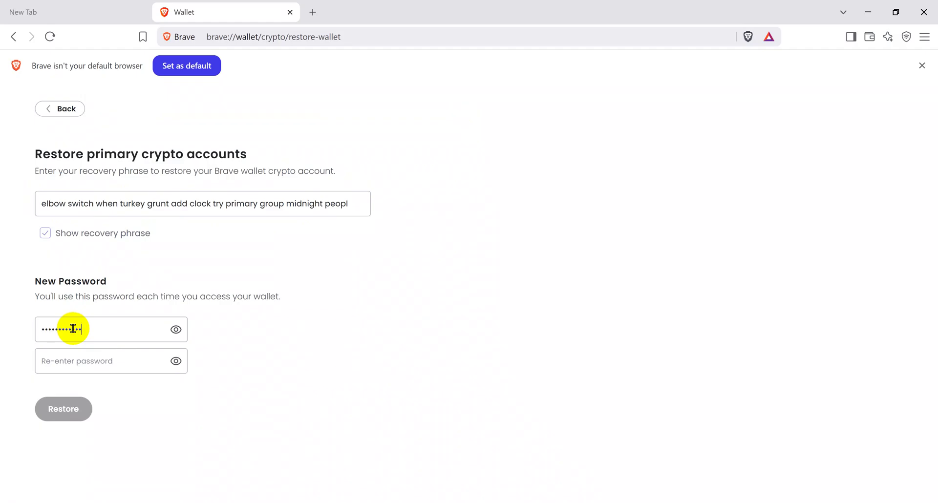
left_click(81, 359)
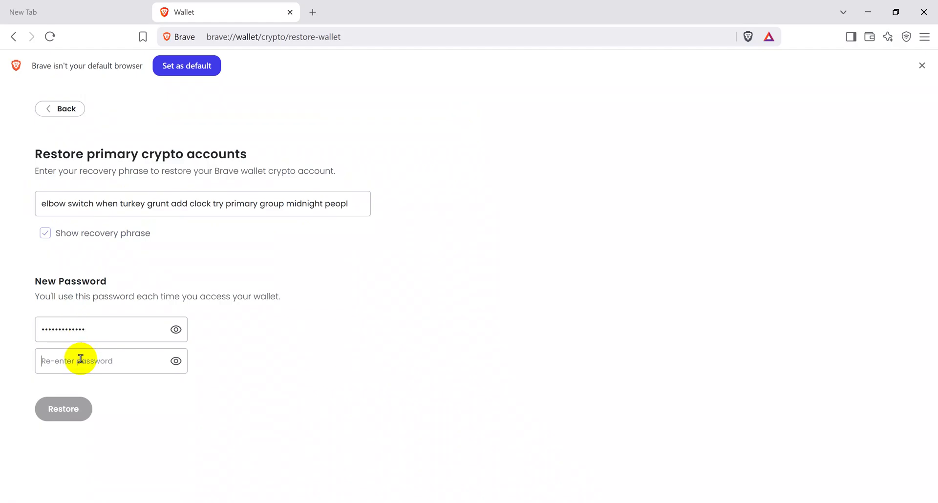
type("•••••••")
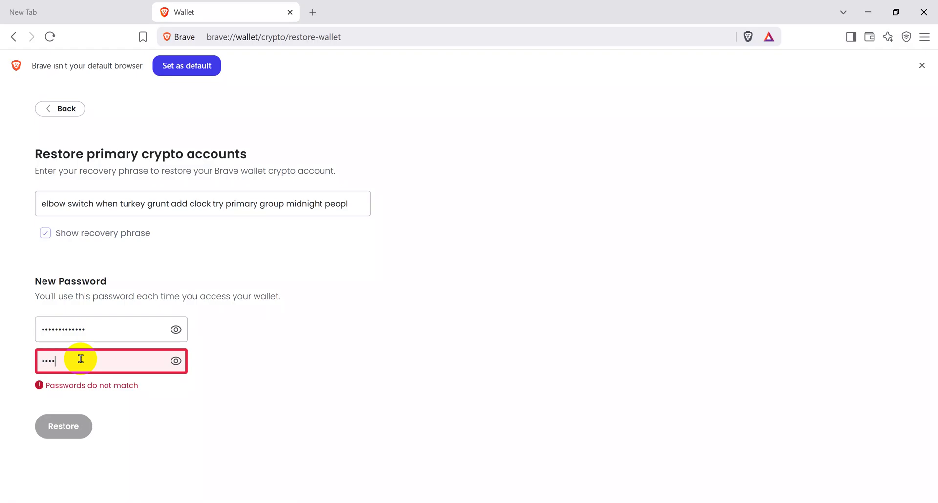
type("•••••")
left_click_drag(99, 358, 2, 361)
key("BackSpace")
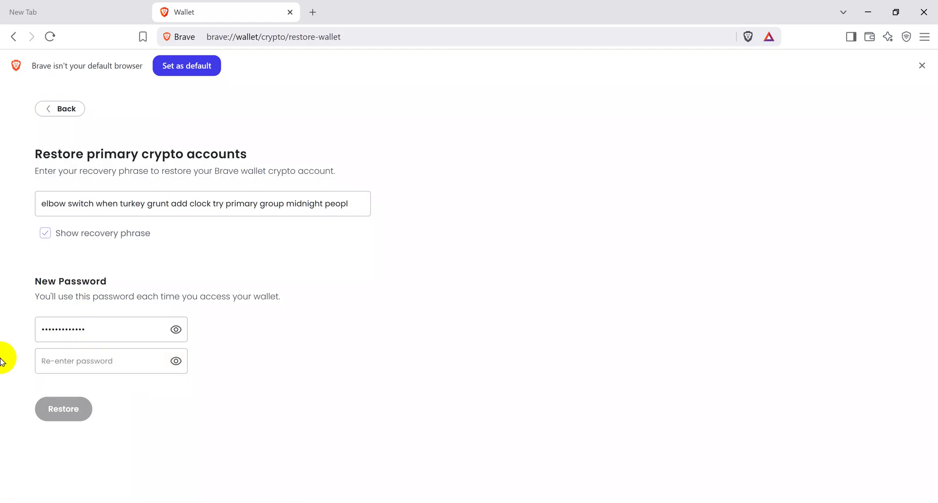
type("•••••")
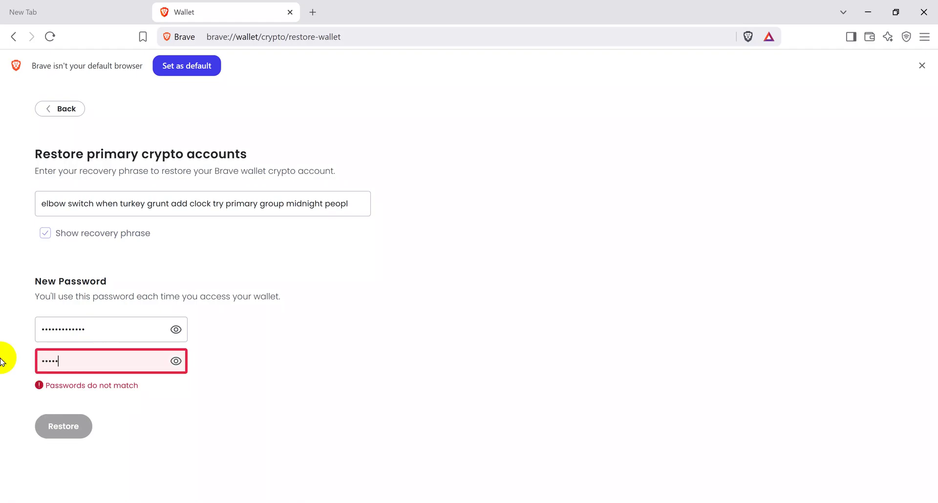
type("••••••••")
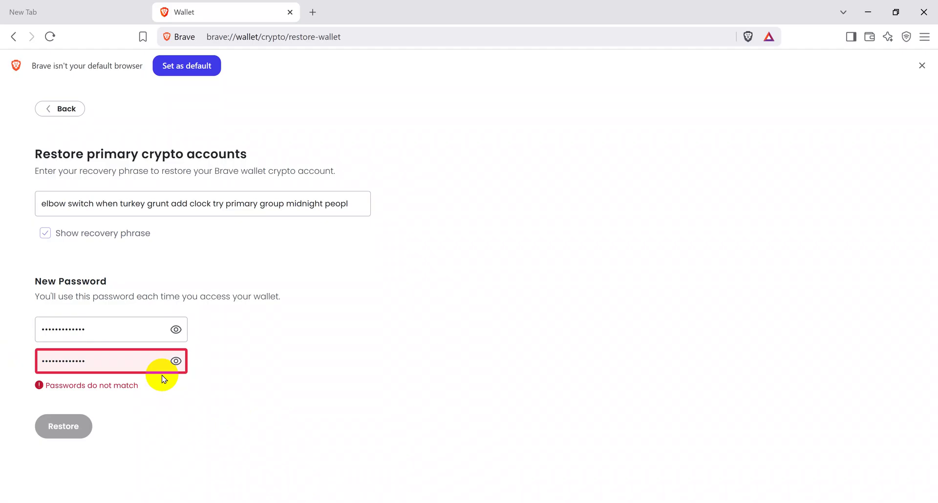
- Clear both password boxes and retype the new wallet password
left_click_drag(104, 329, 1, 334)
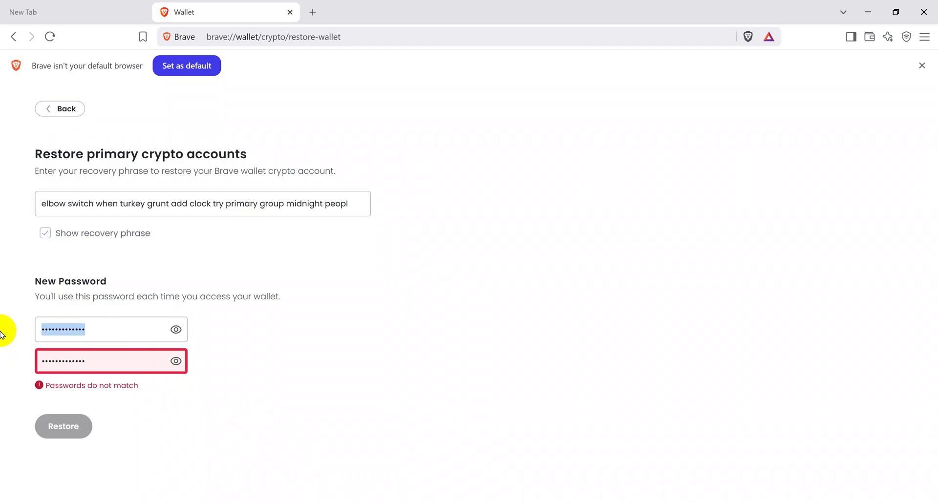
key("BackSpace")
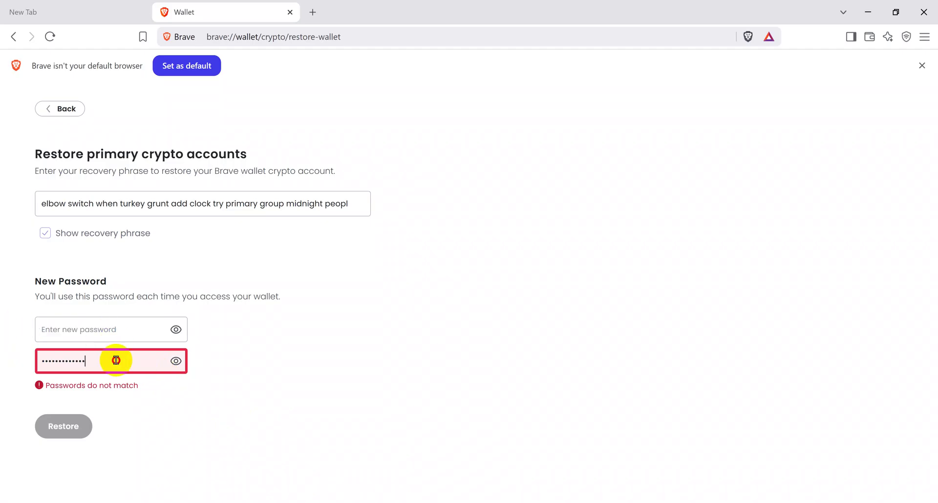
left_click_drag(115, 361, 1, 358)
key("BackSpace")
left_click(59, 331)
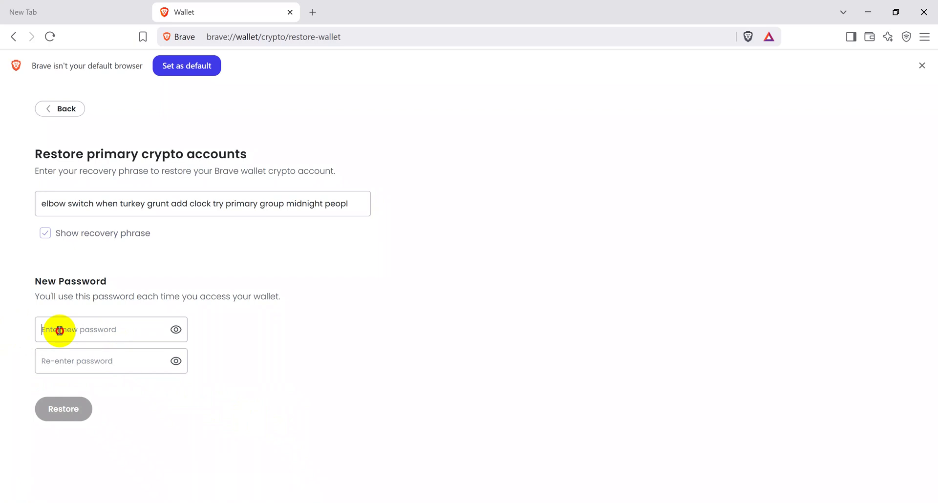
type("abcdefghijklm")
left_click(88, 360)
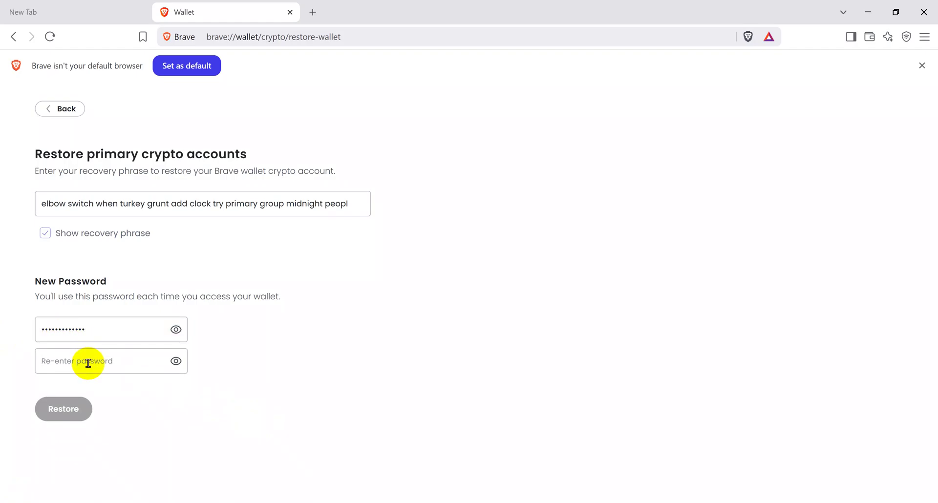
type("abcdefghijklm")
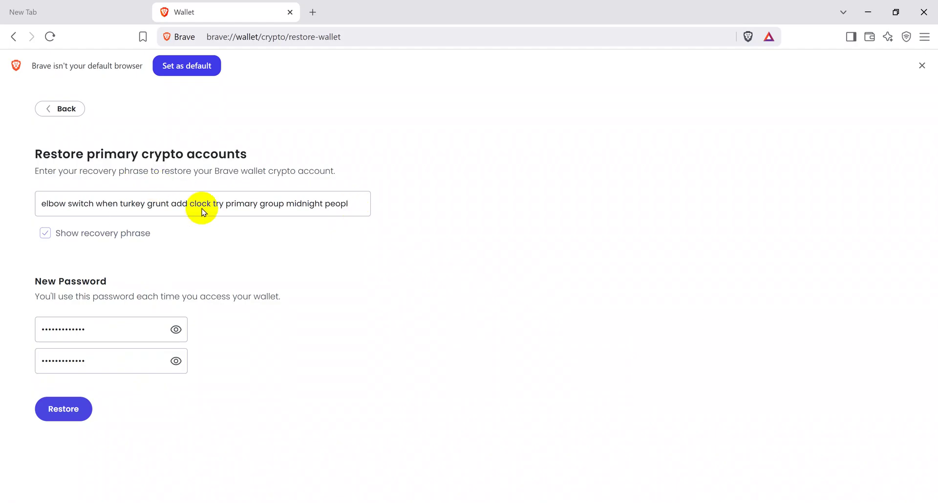
- Attempt the restore and highlight the resulting invalid recovery phrase error
left_click(53, 408)
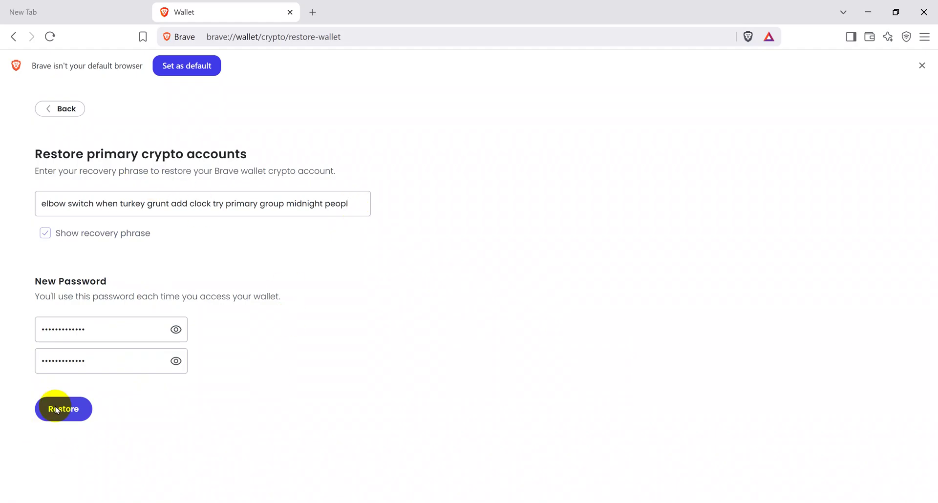
left_click(33, 227)
left_click_drag(33, 228, 187, 230)
left_click(187, 230)
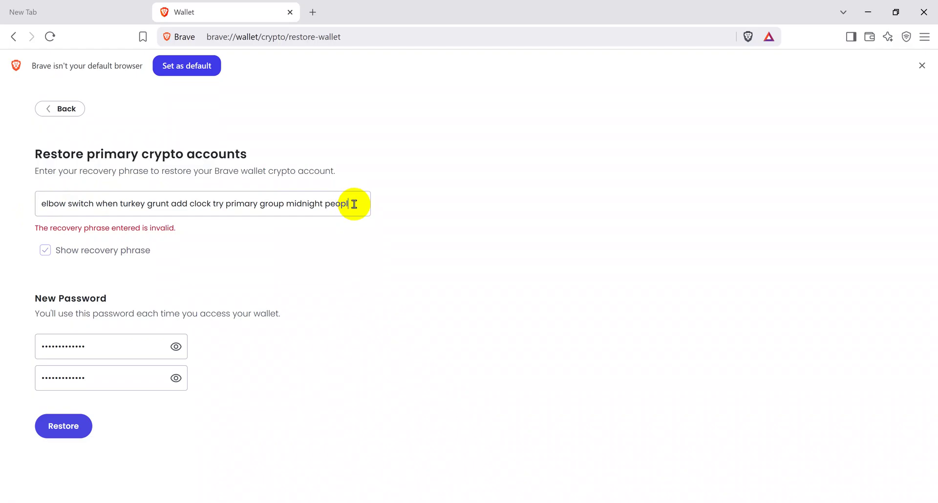
- Add the missing 'e' to the phrase's final word and submit the restore again
type("e")
key("BackSpace")
type("e")
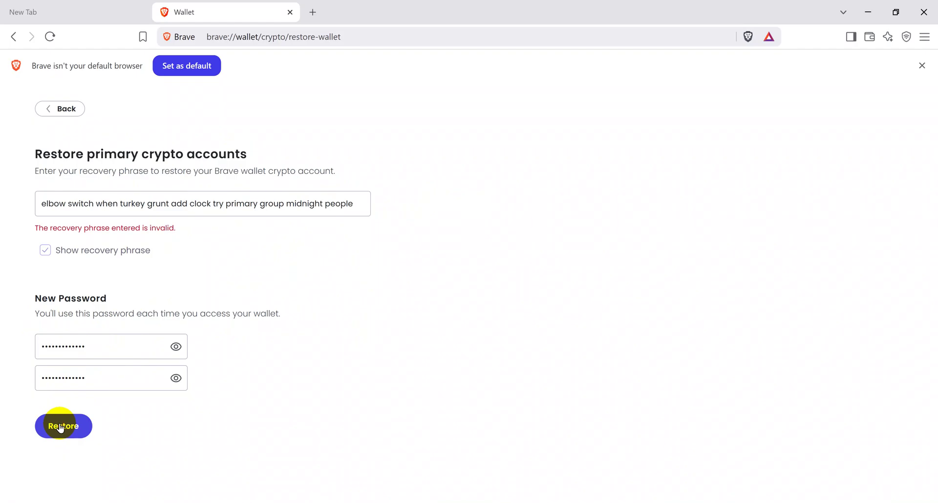
left_click(61, 429)
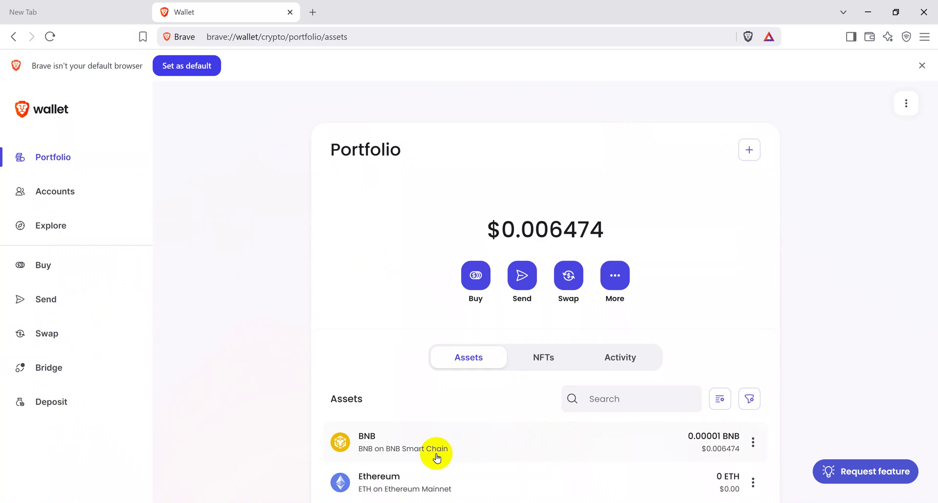
- Check the $0.006474 portfolio balance, then switch to the Activity list
left_click_drag(515, 242, 532, 241)
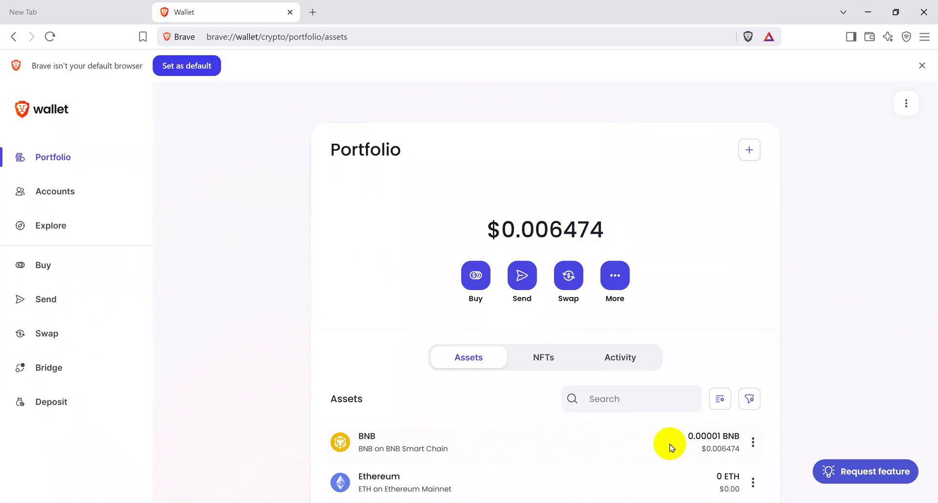
left_click(289, 174)
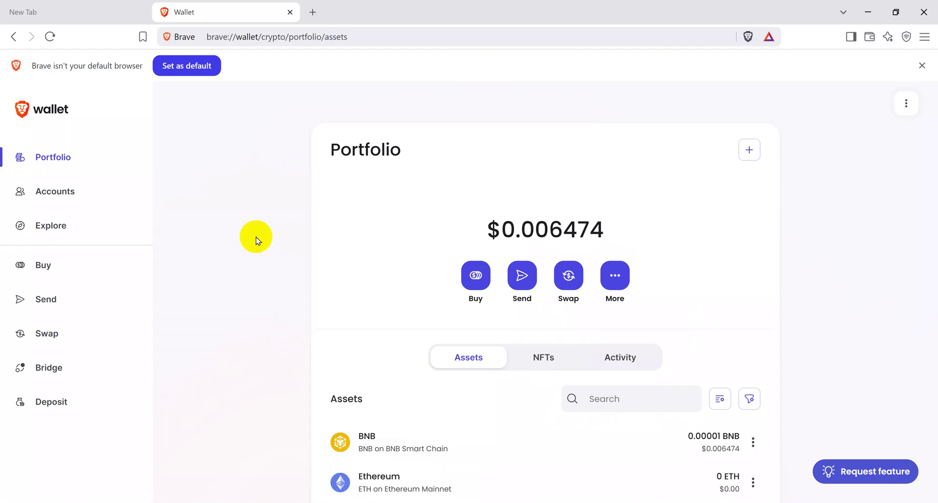
left_click(624, 354)
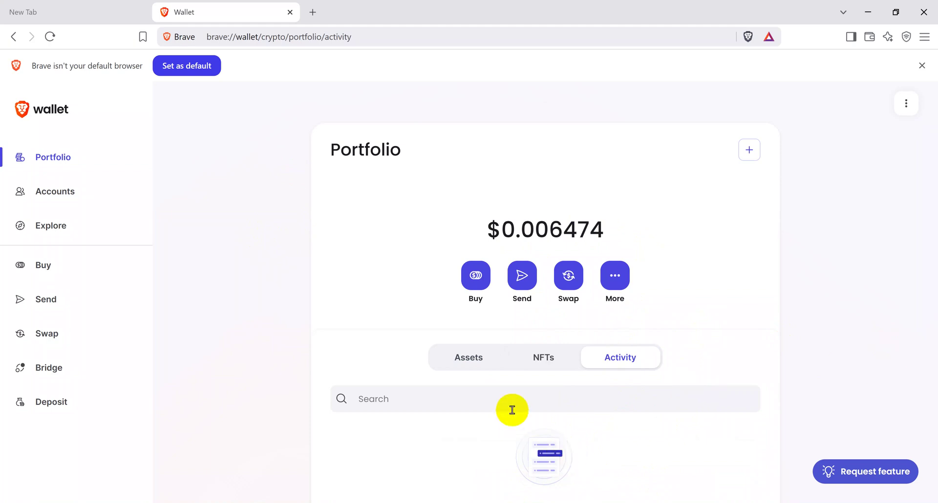
left_click(551, 404)
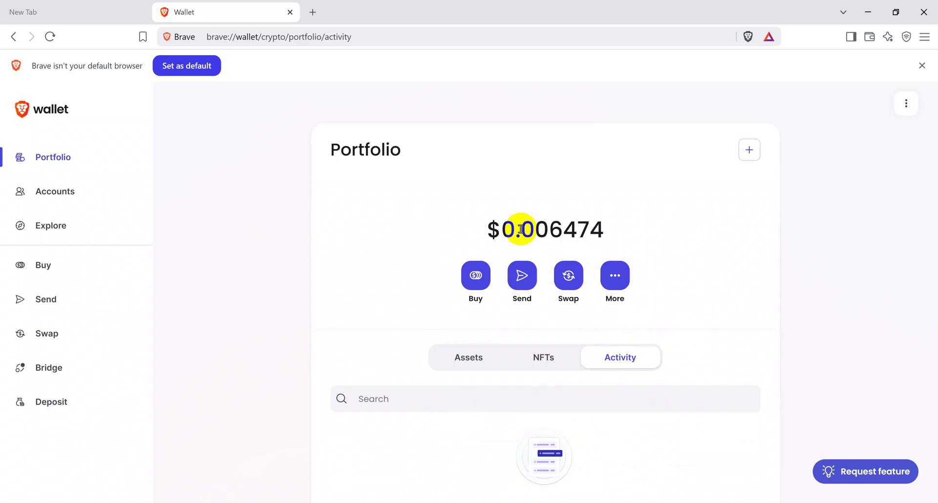
left_click(486, 229)
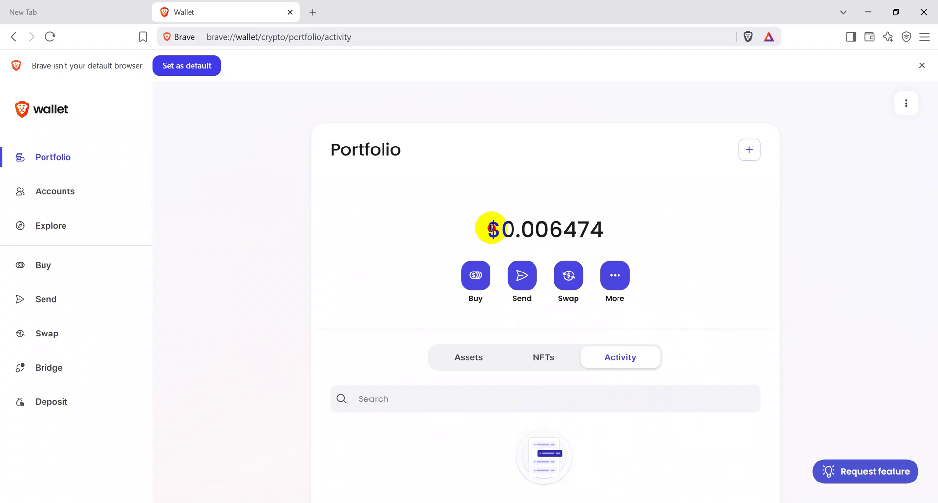
left_click_drag(491, 228, 601, 224)
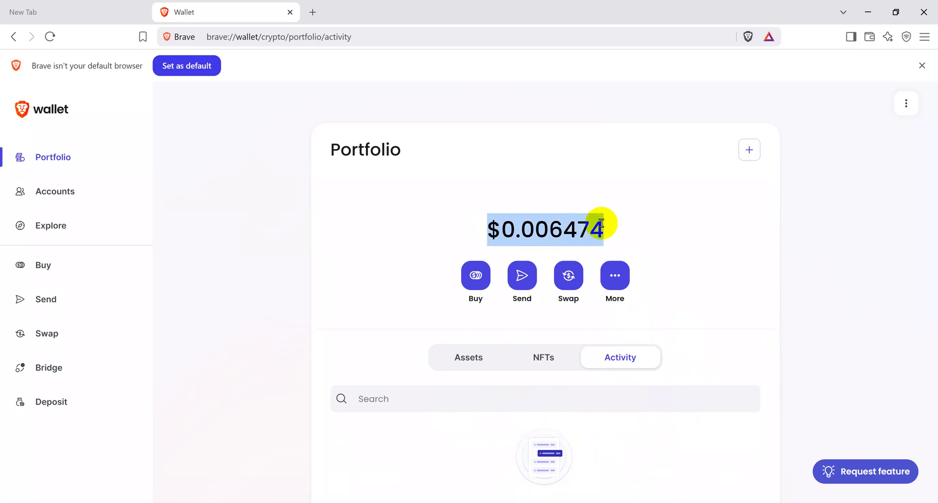
left_click(651, 223)
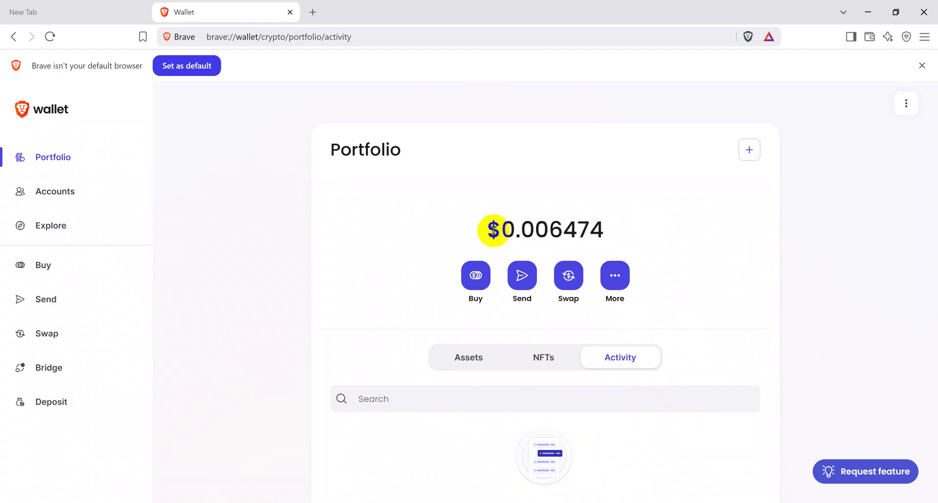
left_click_drag(492, 227, 604, 238)
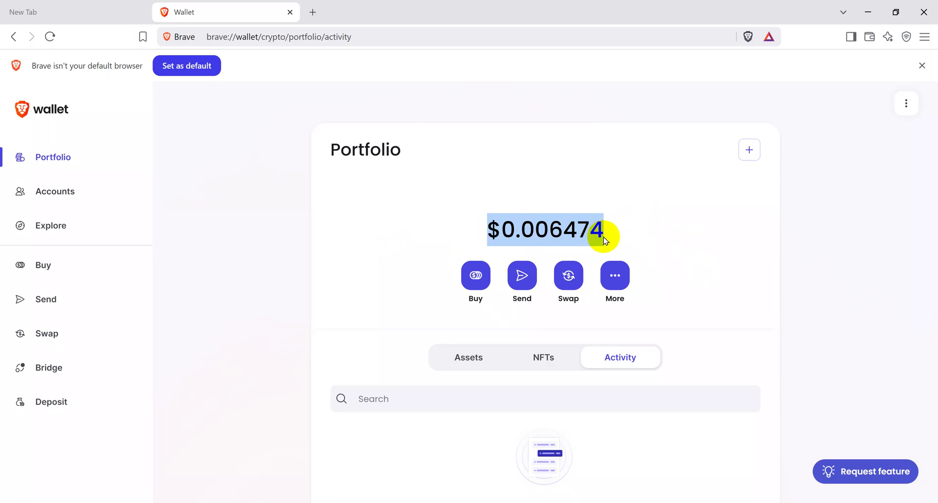
left_click_drag(331, 148, 423, 159)
left_click(425, 163)
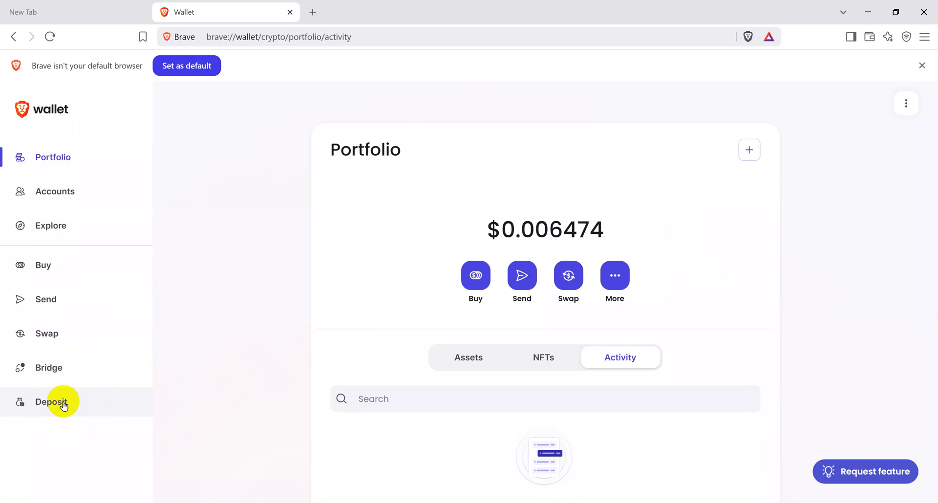
- Choose ETH on Ethereum Mainnet from the Deposit asset list and continue to its address
left_click(42, 403)
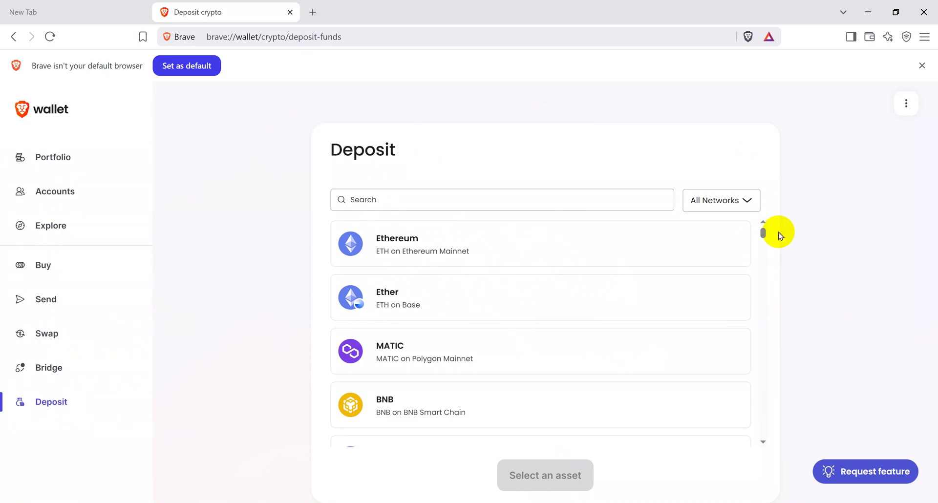
mouse_move(761, 233)
left_mouse_down()
mouse_move(766, 315)
mouse_move(771, 218)
left_mouse_up()
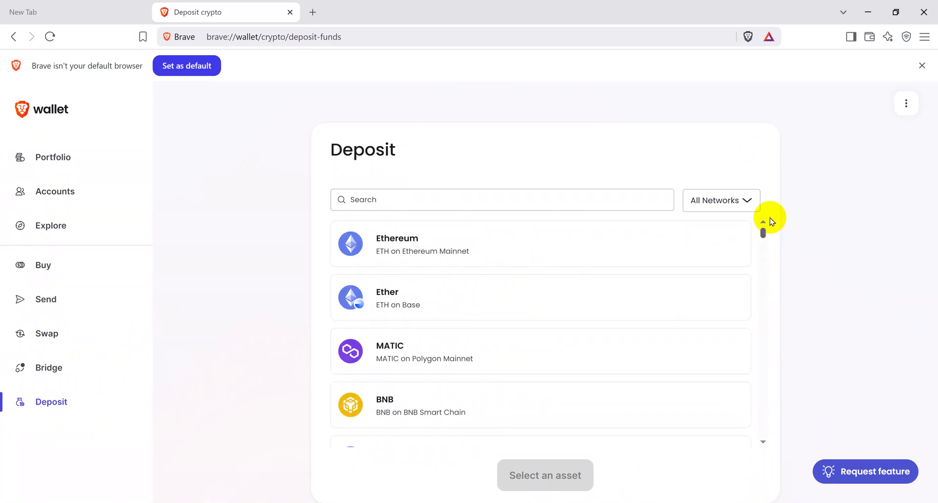
left_click(421, 239)
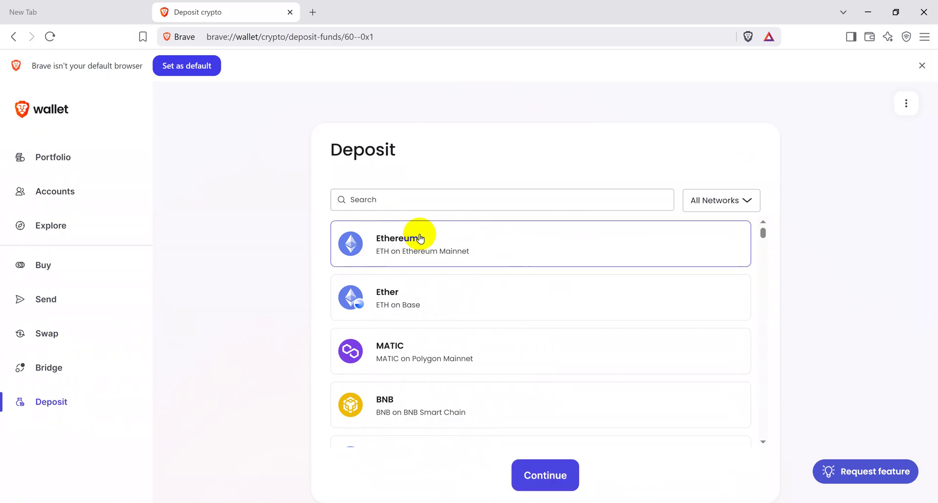
left_click(541, 474)
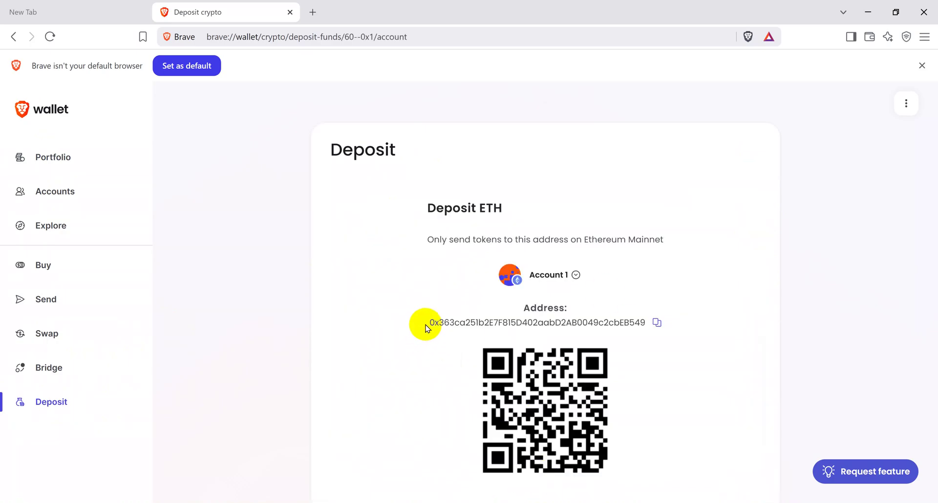
- Highlight the full ETH deposit address shown beside the QR code
left_click_drag(427, 323, 648, 322)
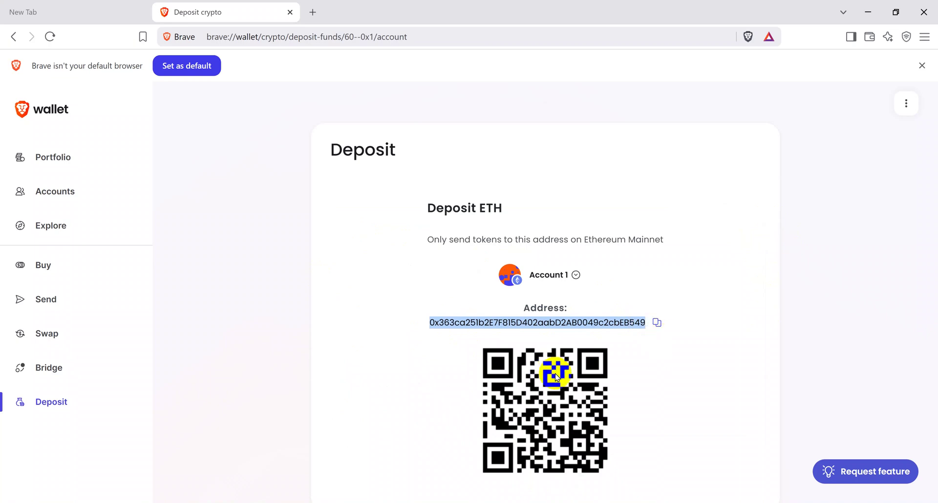
left_click(431, 319)
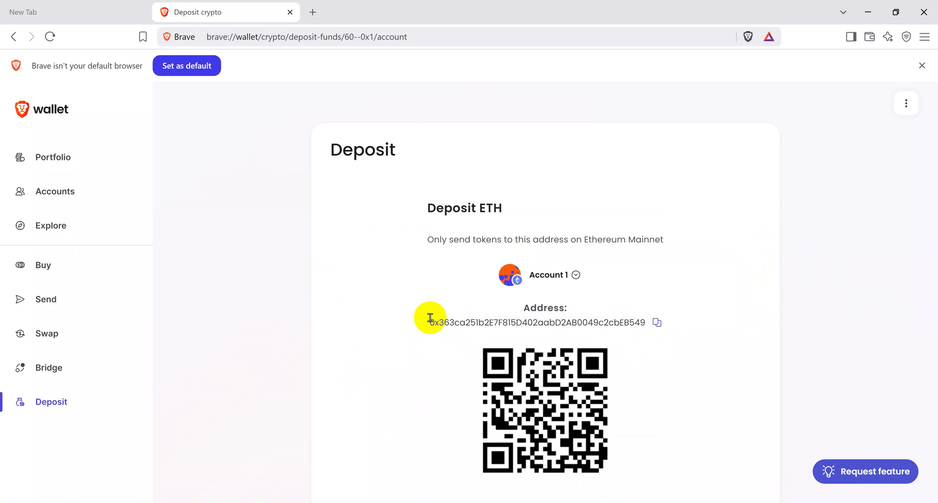
left_click(430, 323)
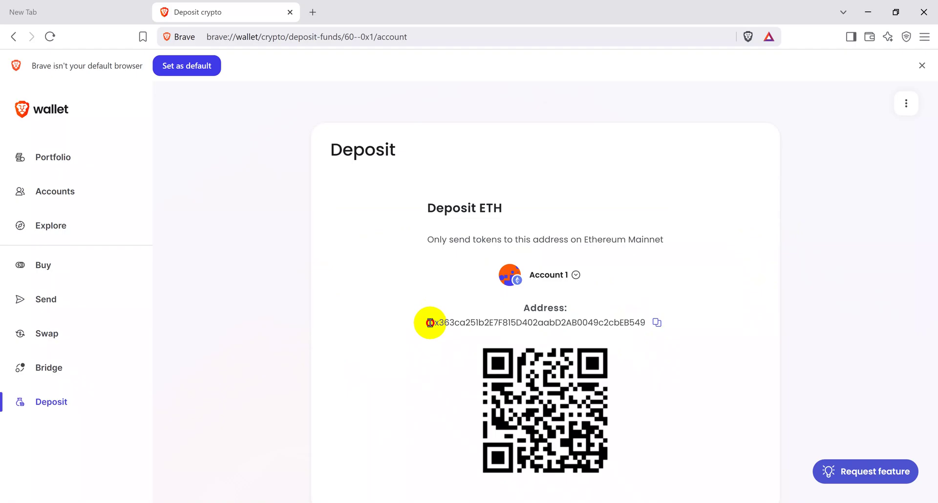
left_click_drag(430, 323, 655, 329)
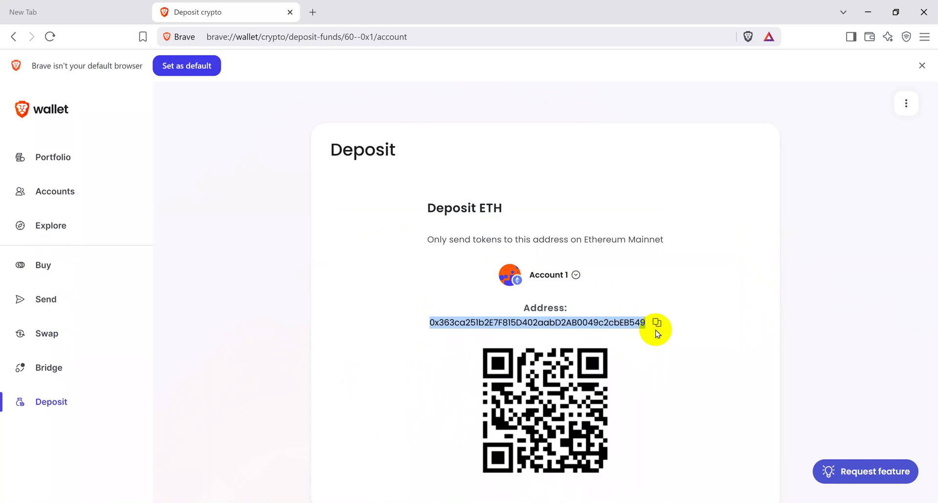
left_click(71, 302)
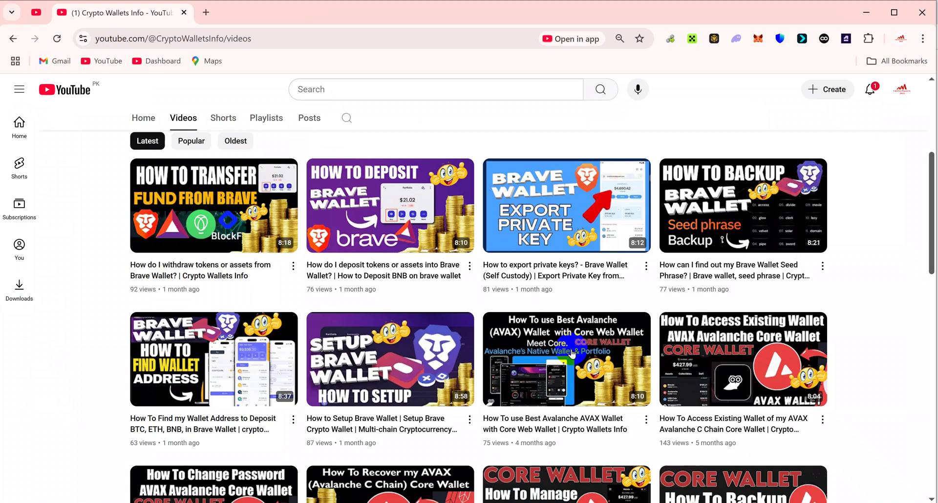
- Scroll to the top of the channel's Videos page to show the banner and header
left_click_drag(928, 216, 927, 116)
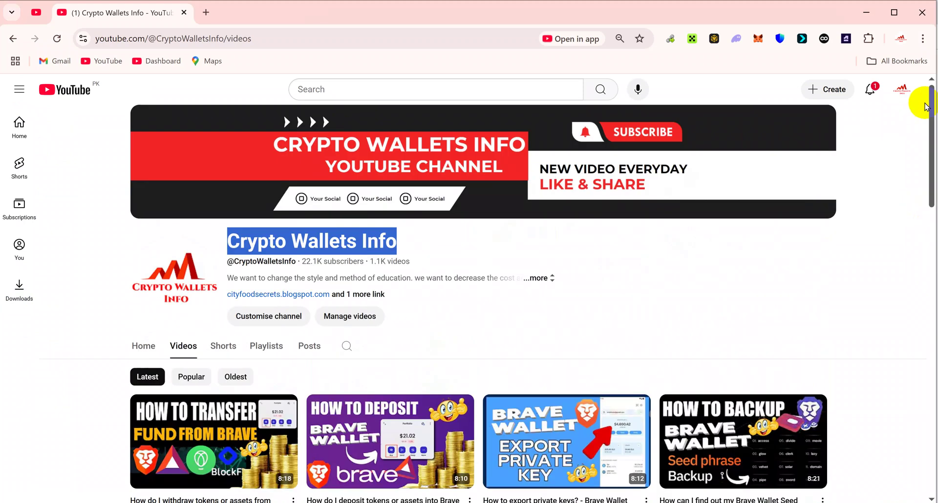